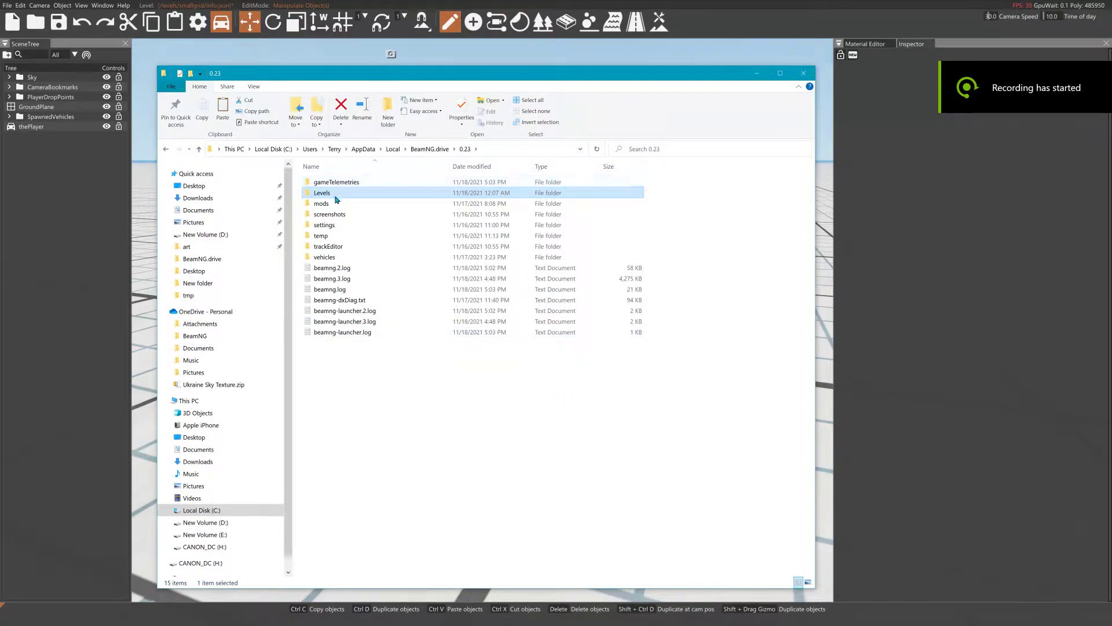
Navigate into Levels / smallgrid / art / lava to reach the lava model files
double_click(331, 193)
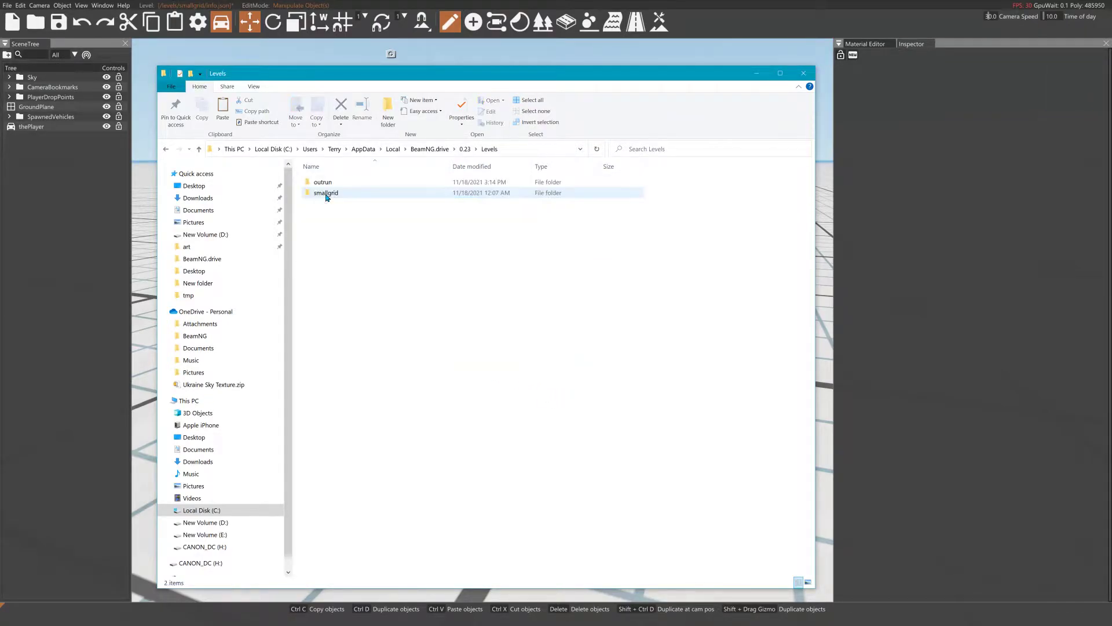
double_click(326, 193)
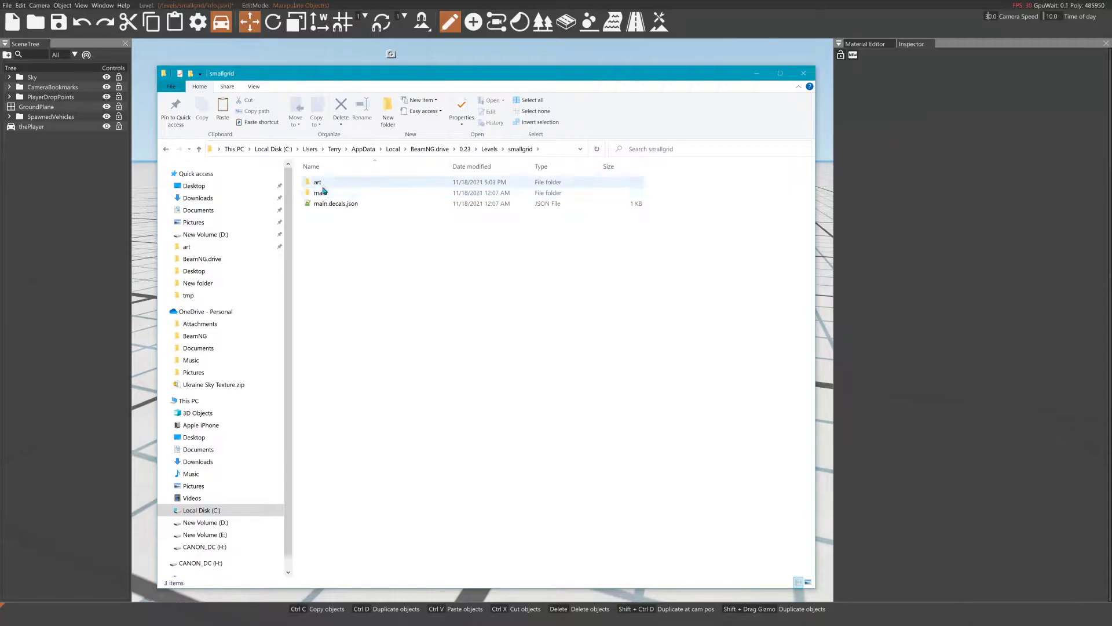
double_click(324, 184)
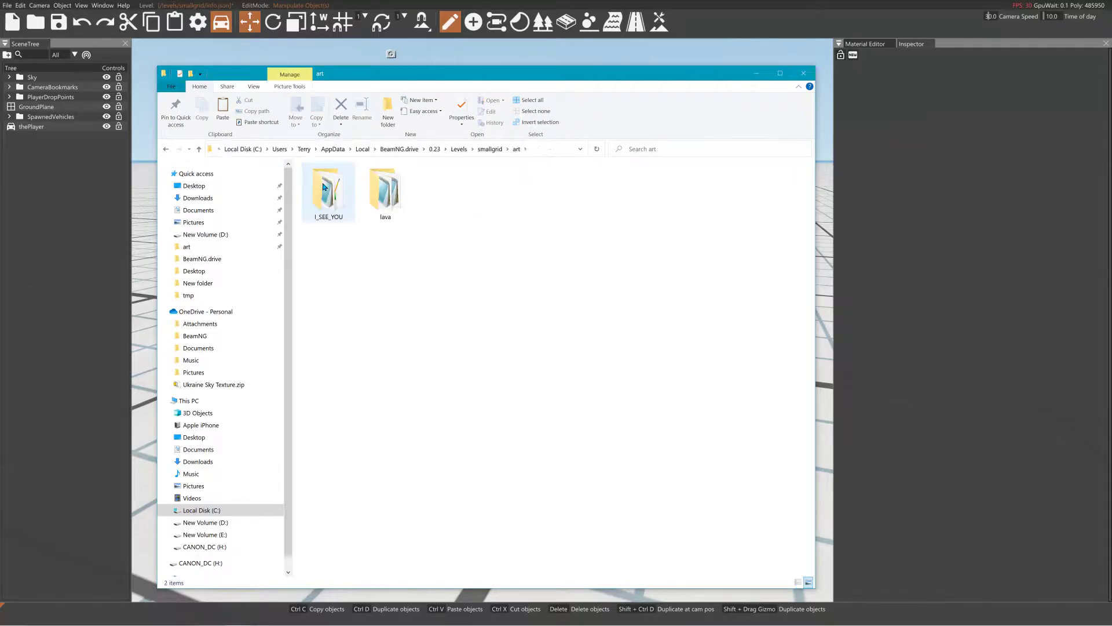
double_click(384, 197)
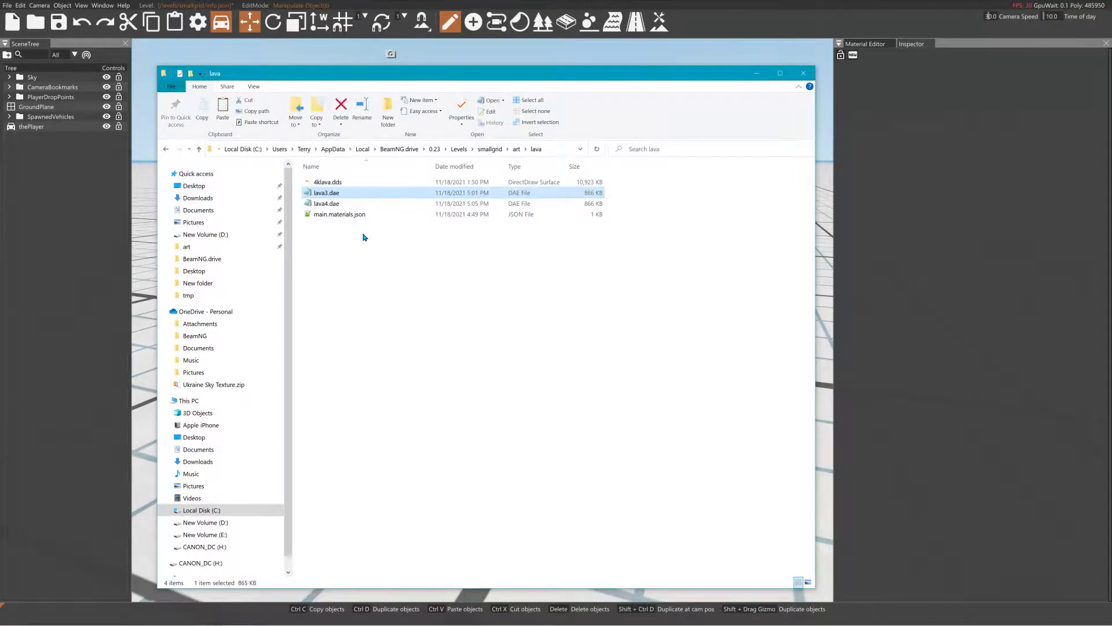
Delete the duplicate lava4.dae, leaving lava3.dae, and go back up to the art folder
right_click(326, 203)
click(322, 203)
right_click(329, 204)
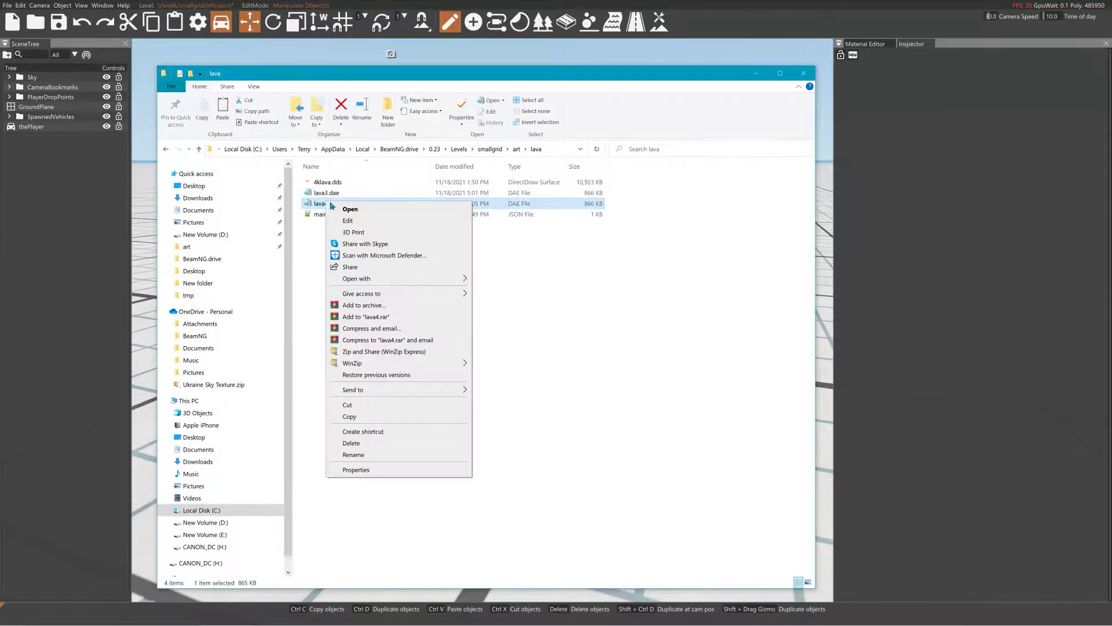
click(351, 443)
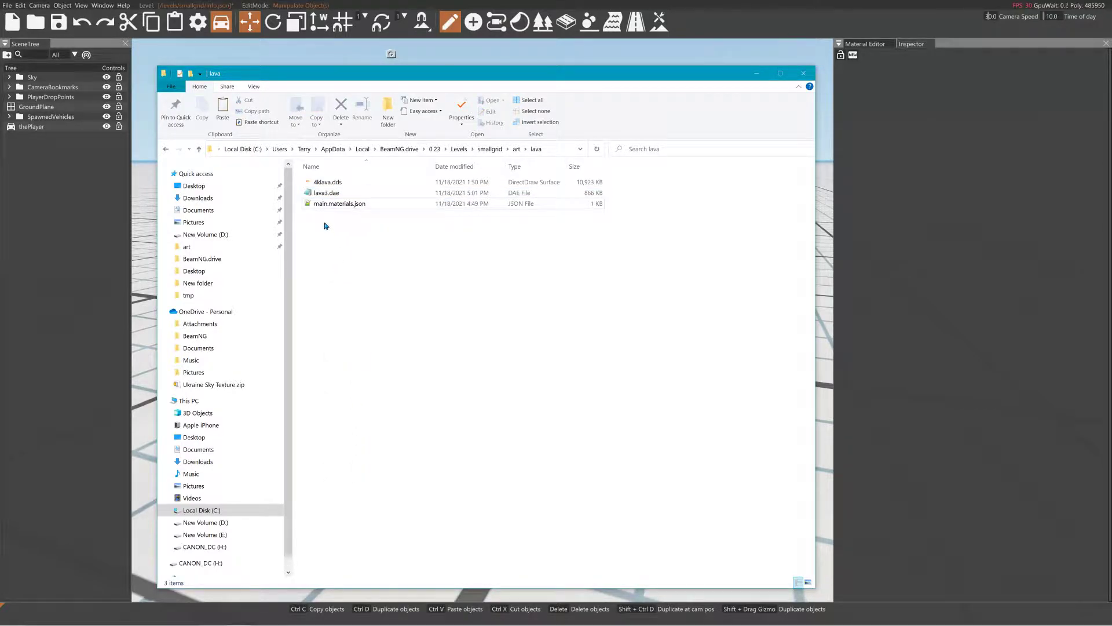
click(517, 150)
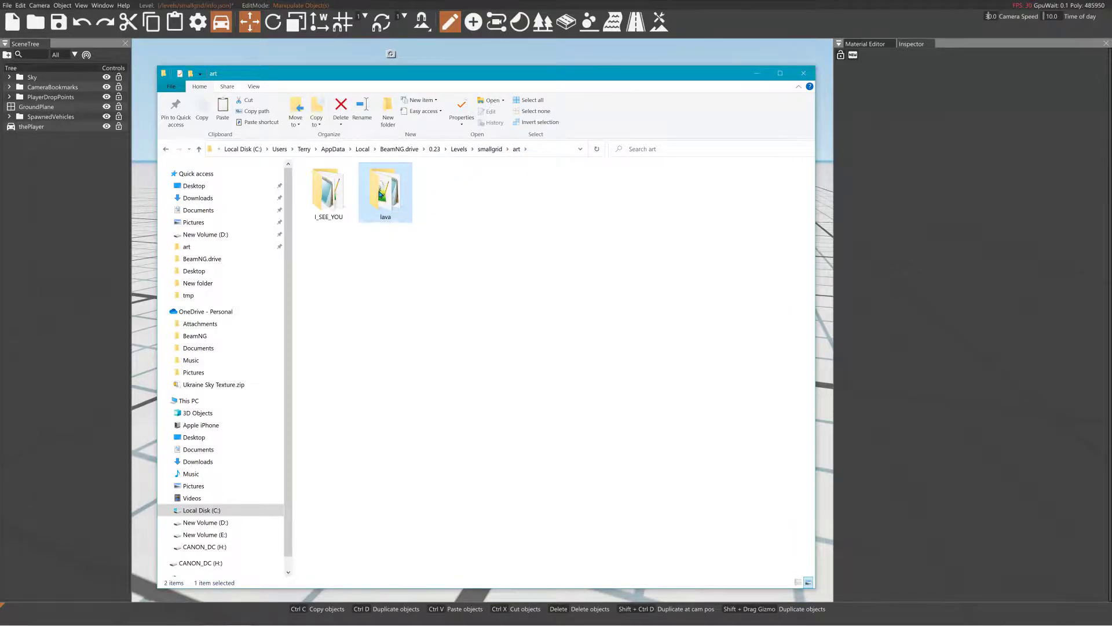
Start adding the lava folder to a new WinZip archive named lava.zip
right_click(380, 190)
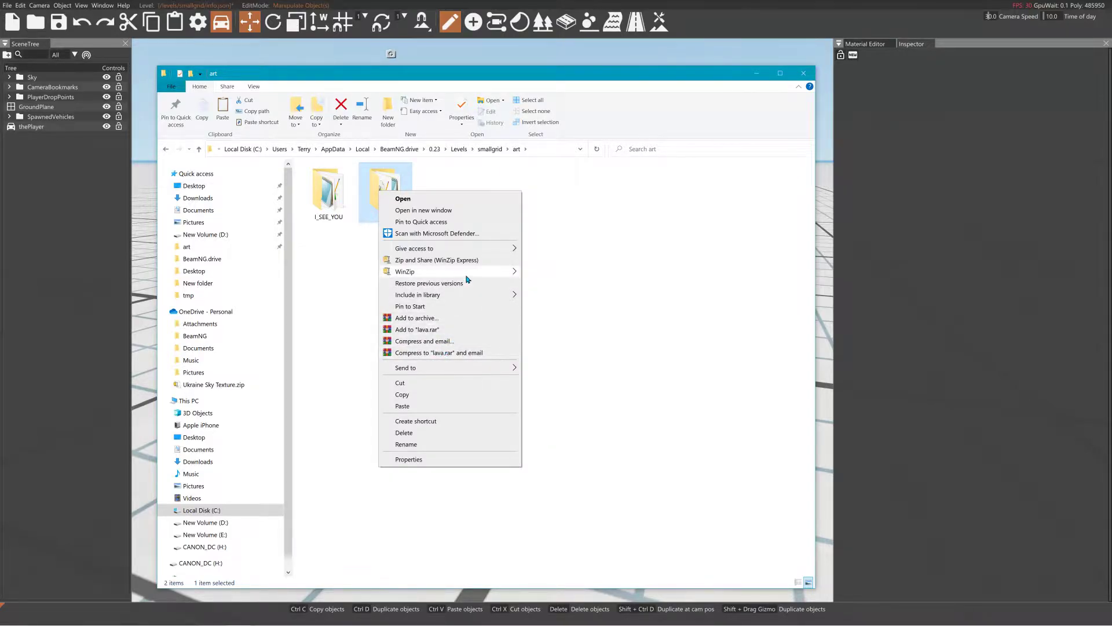
mouse_move(451, 271)
click(565, 273)
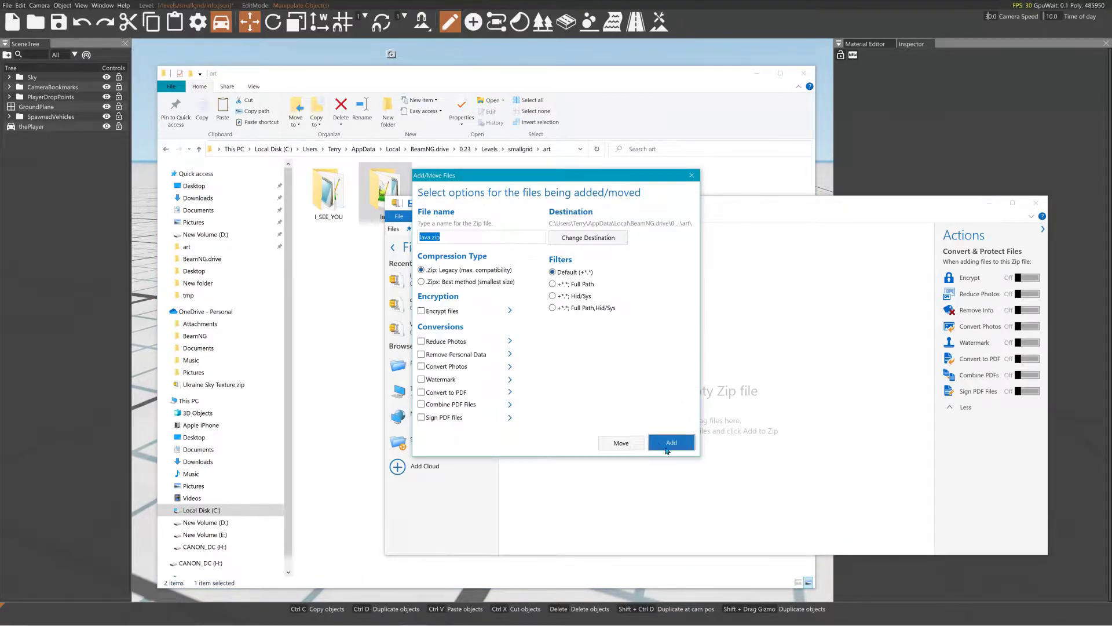
Confirm creating lava.zip beside the lava folder and close the finished archive
click(672, 444)
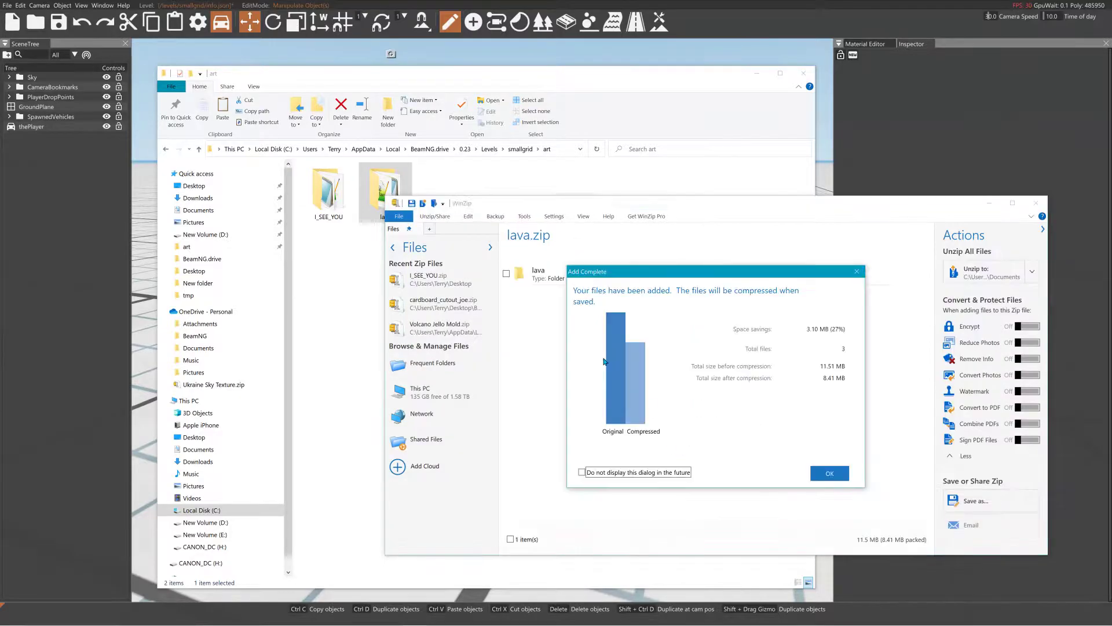
click(822, 475)
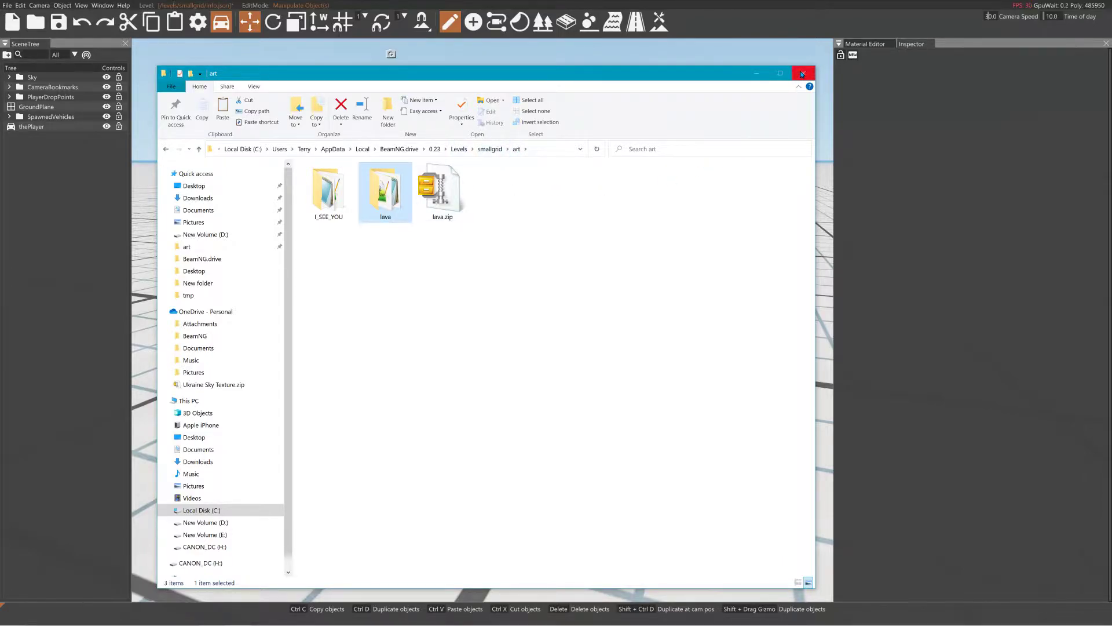
Hide File Explorer and show the Asset Browser listing smallgrid/art/lava with lava3.dae
click(756, 74)
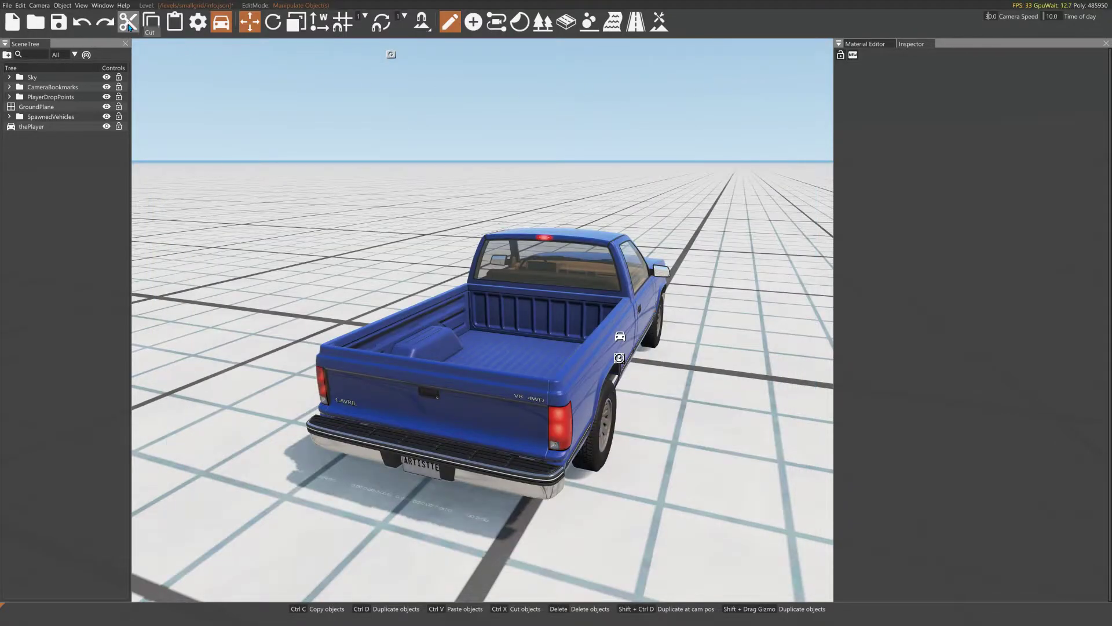
click(104, 6)
click(105, 26)
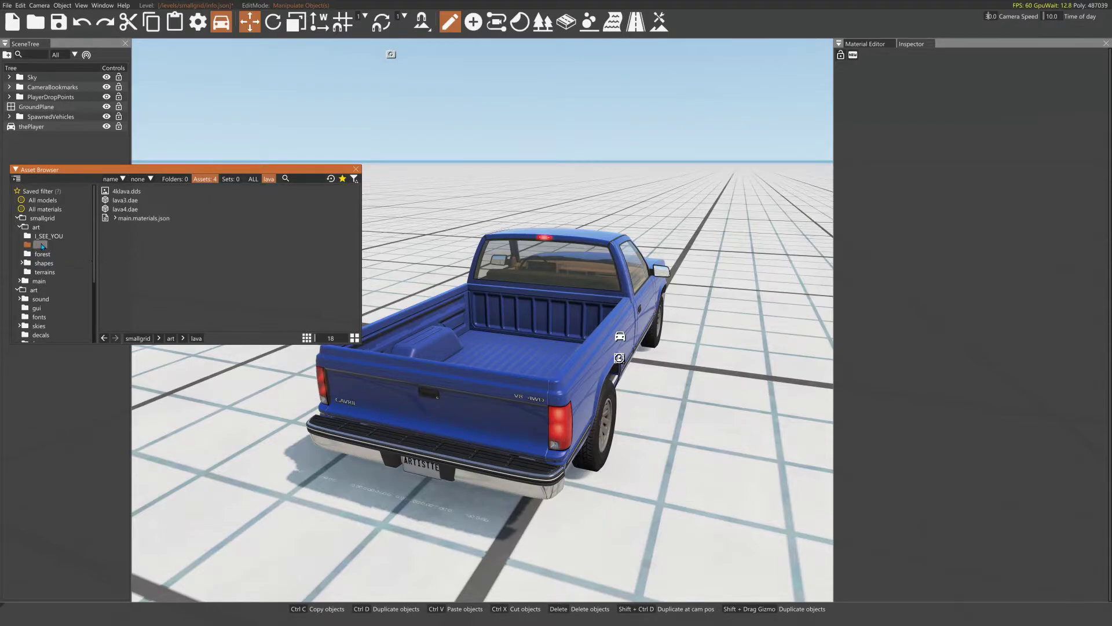
Drag lava3.dae into the scene and raise it on Z until lava covers the grid and truck
drag(123, 200, 638, 417)
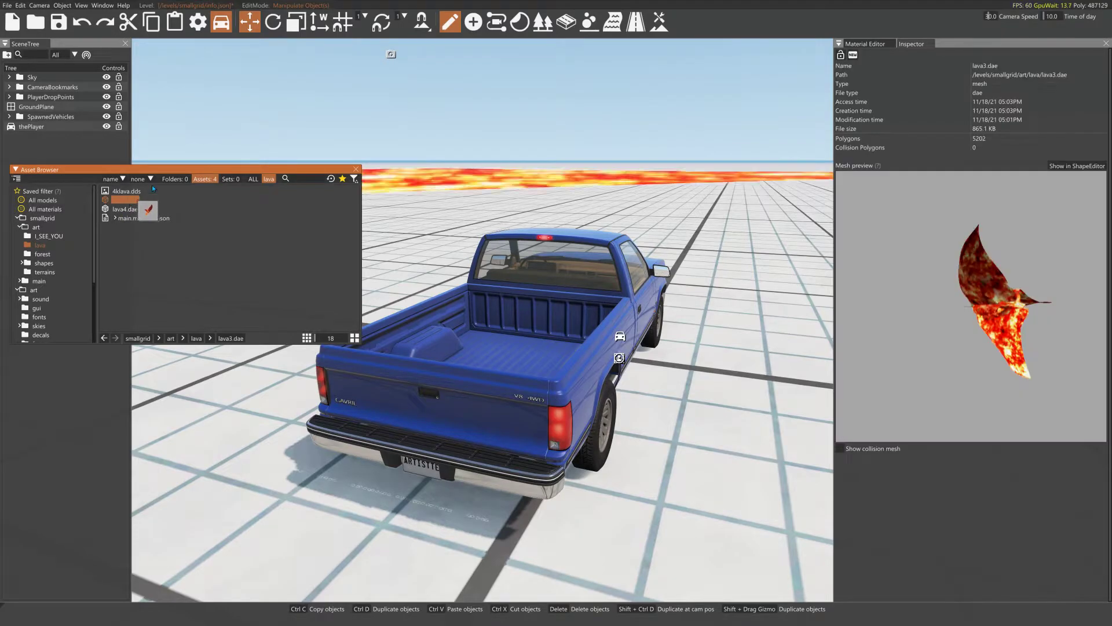
right_drag(638, 418, 704, 371)
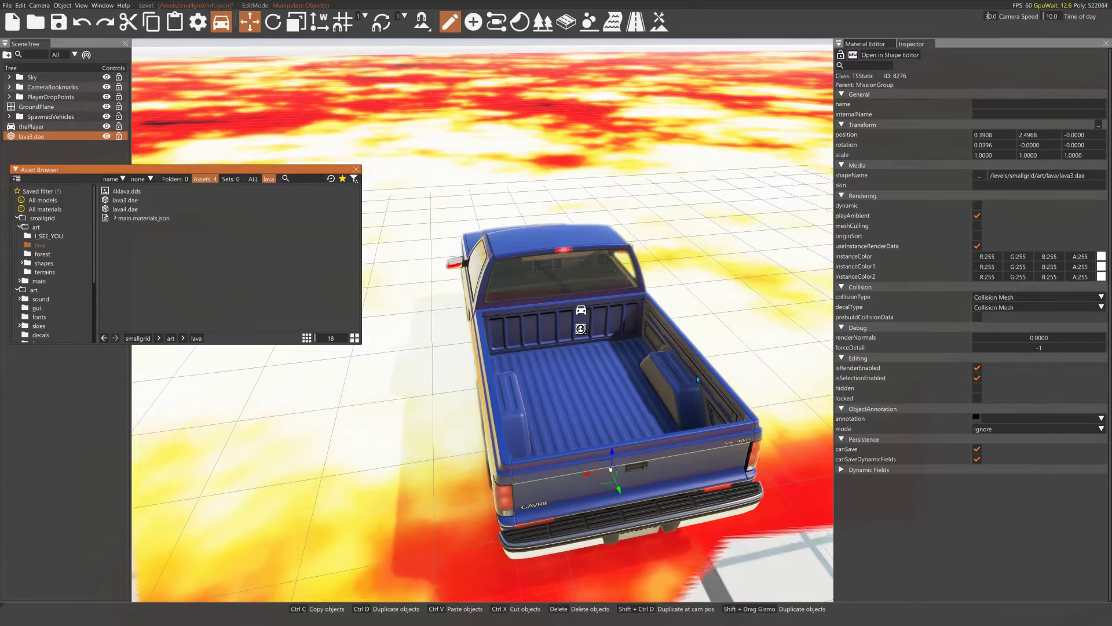
scroll(695, 375, down, 8)
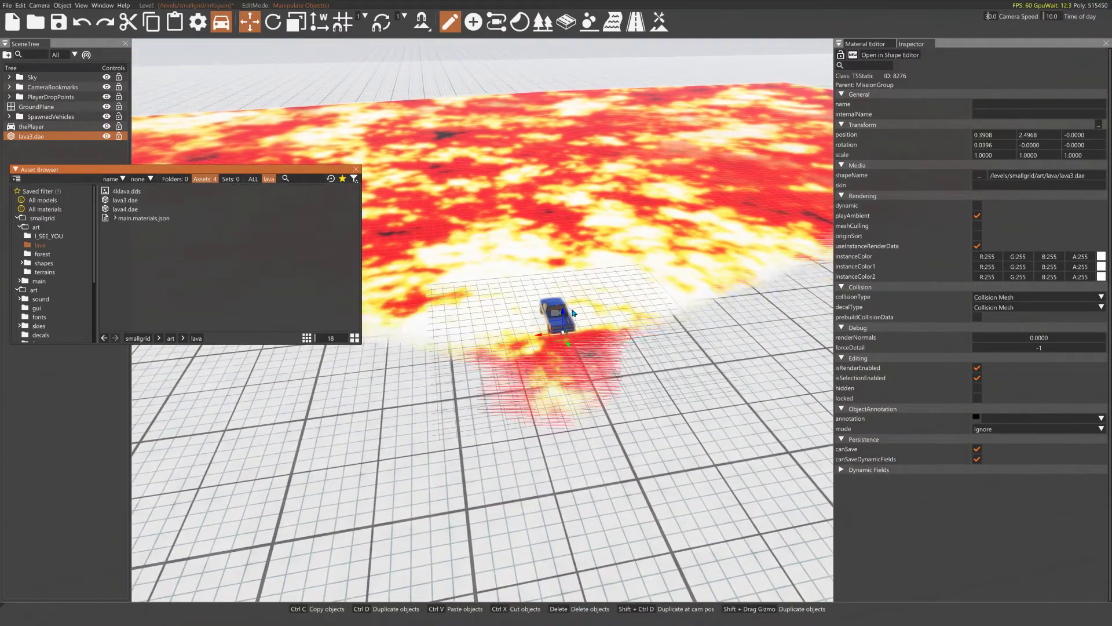
drag(561, 307, 564, 283)
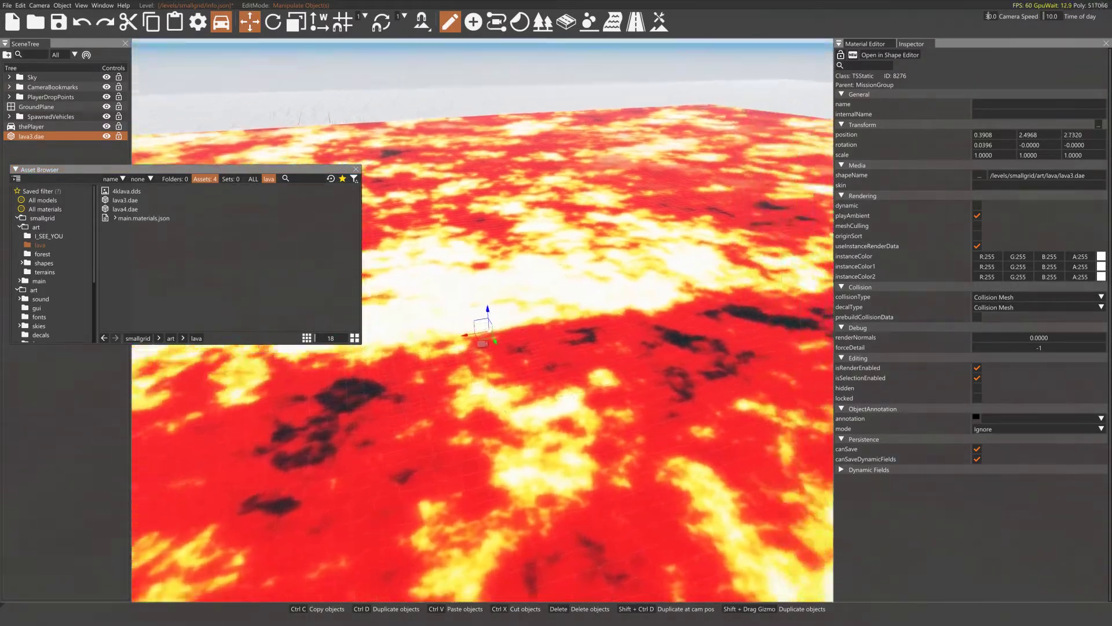
mouse_move(563, 283)
right_down()
mouse_move(770, 262)
mouse_move(294, 441)
mouse_move(398, 441)
right_up()
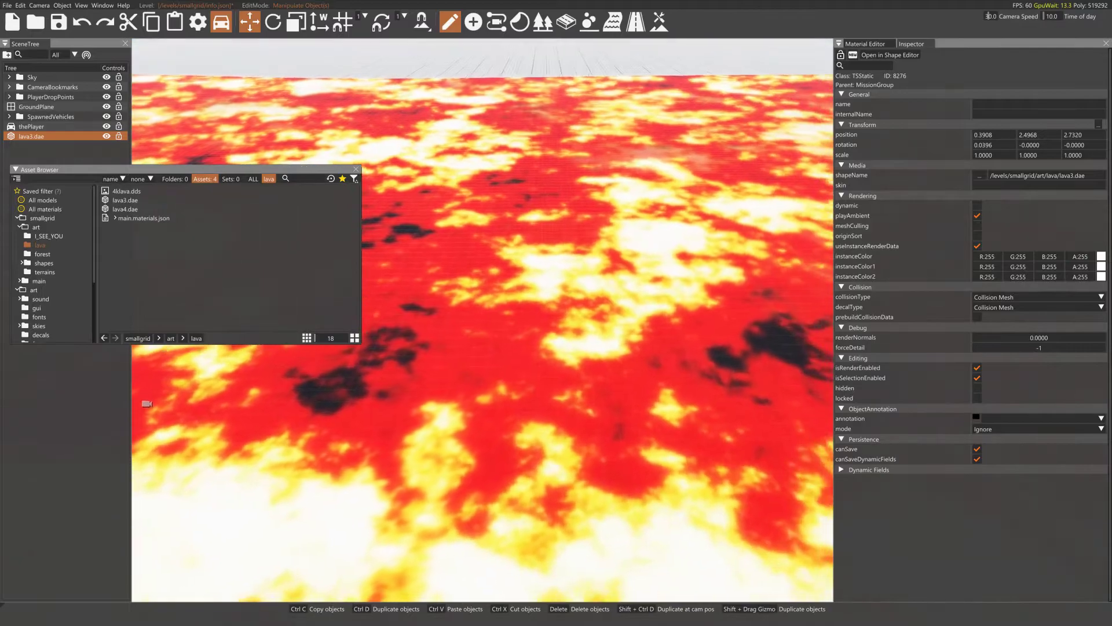
Look over the lava surface and select main.materials.json in the asset list
right_drag(512, 321, 486, 278)
right_drag(384, 387, 477, 427)
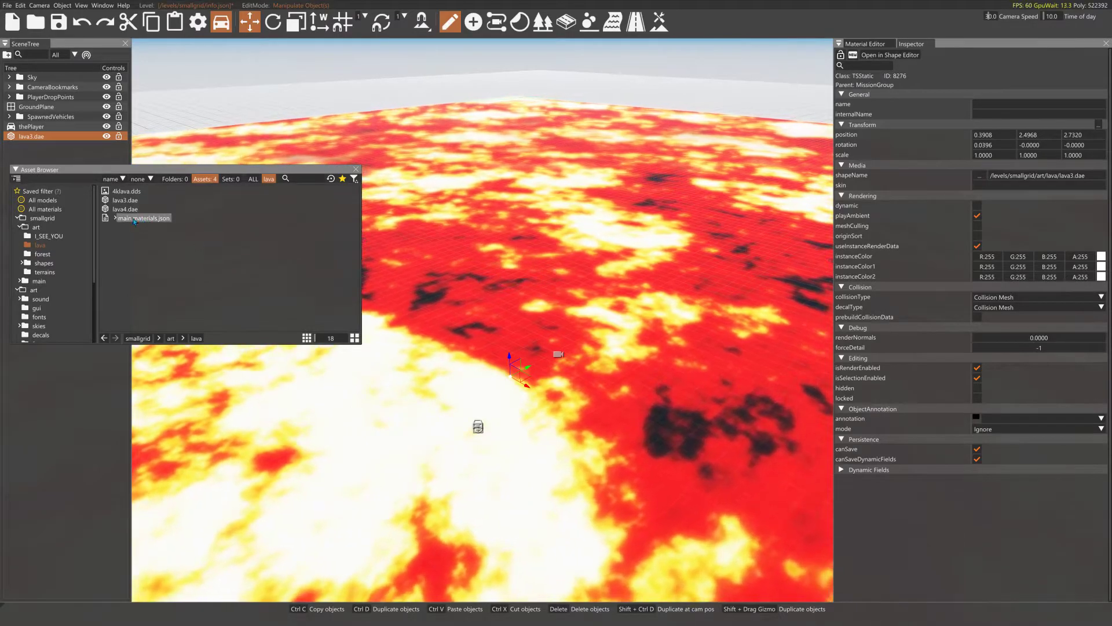
click(139, 219)
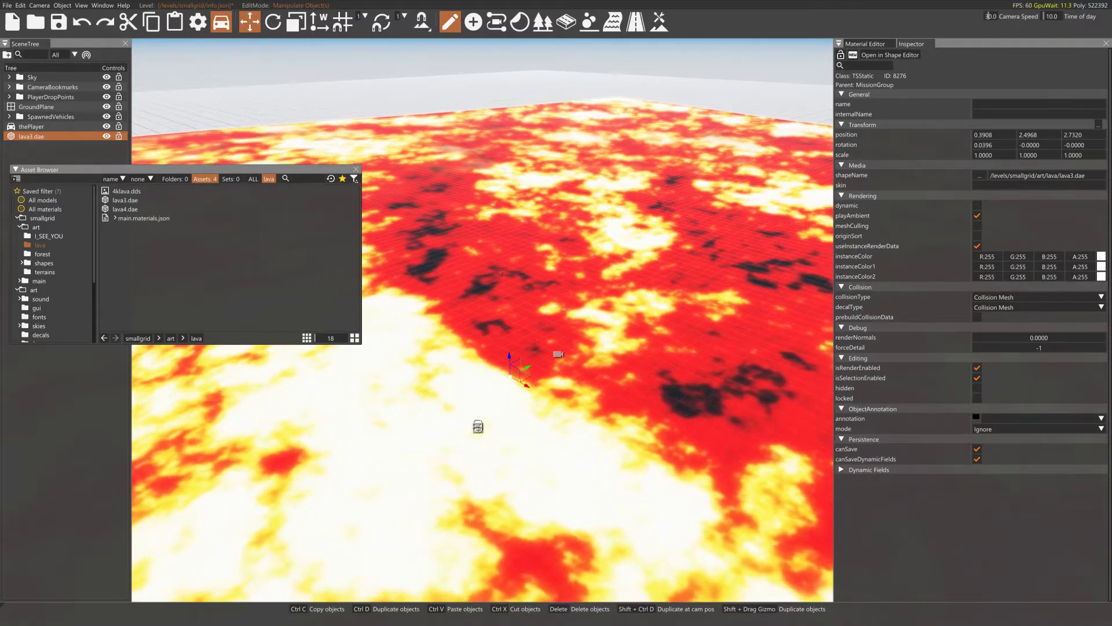
right_drag(495, 274, 392, 305)
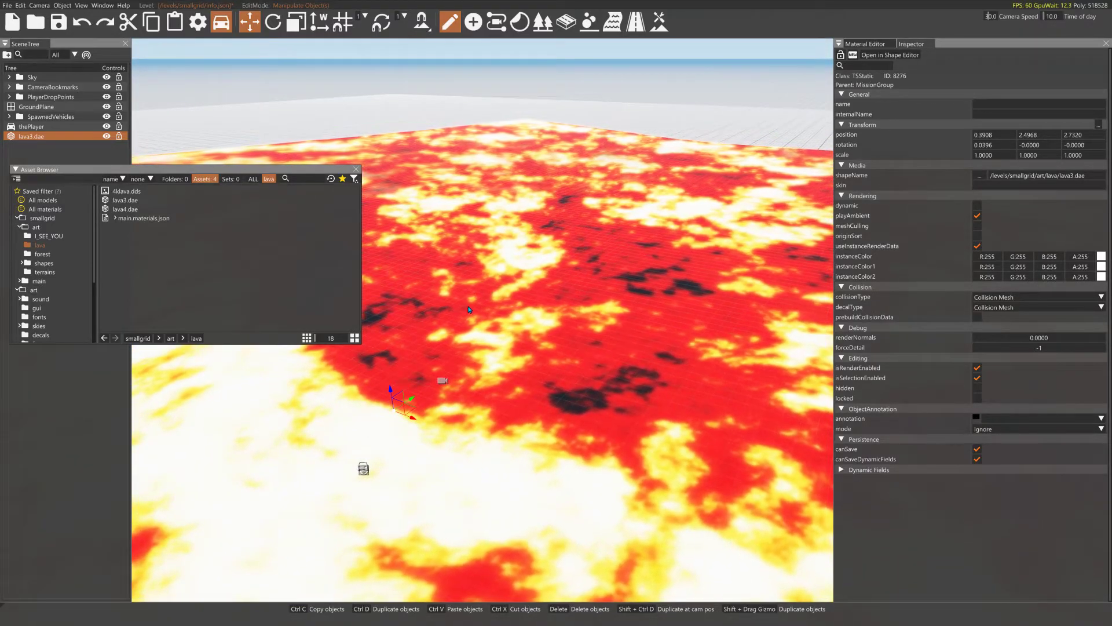
Lower the lava mesh on Z to about 0.86 so the truck sits partly above it, then fly back to the truck
mouse_move(409, 380)
mouse_down()
mouse_move(376, 448)
mouse_move(381, 417)
mouse_move(382, 439)
mouse_up()
right_drag(522, 347, 435, 260)
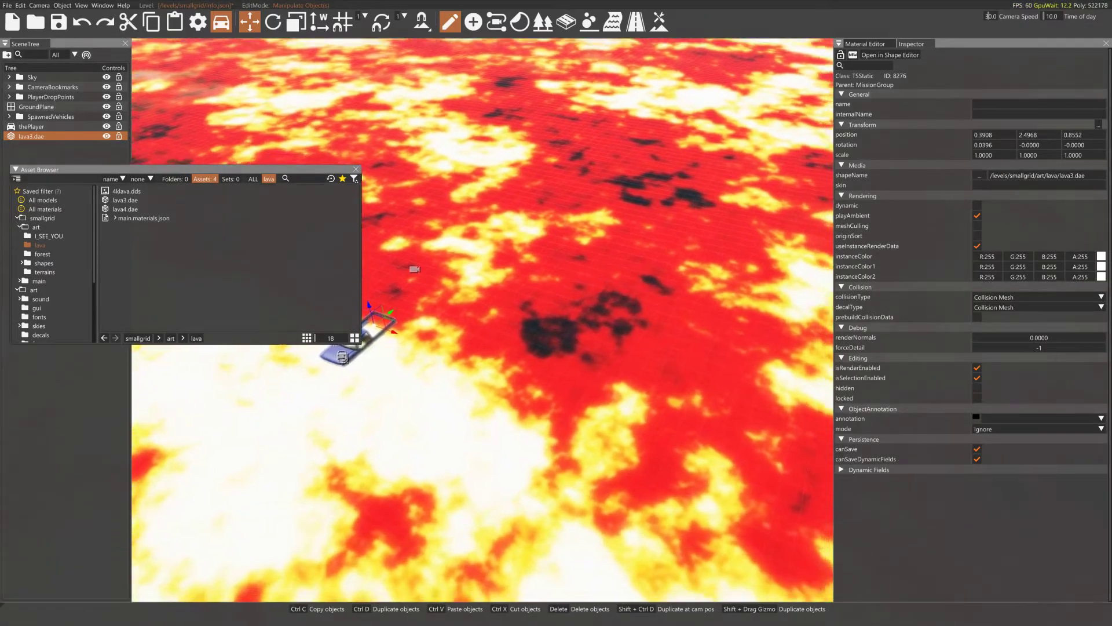
key(w)
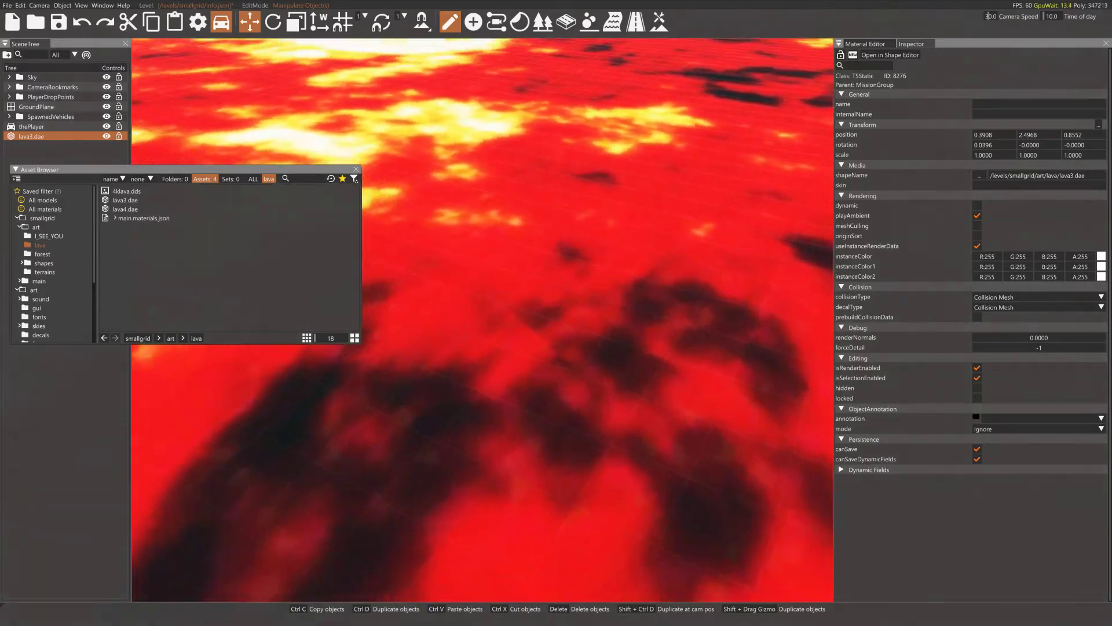
right_drag(522, 260, 509, 388)
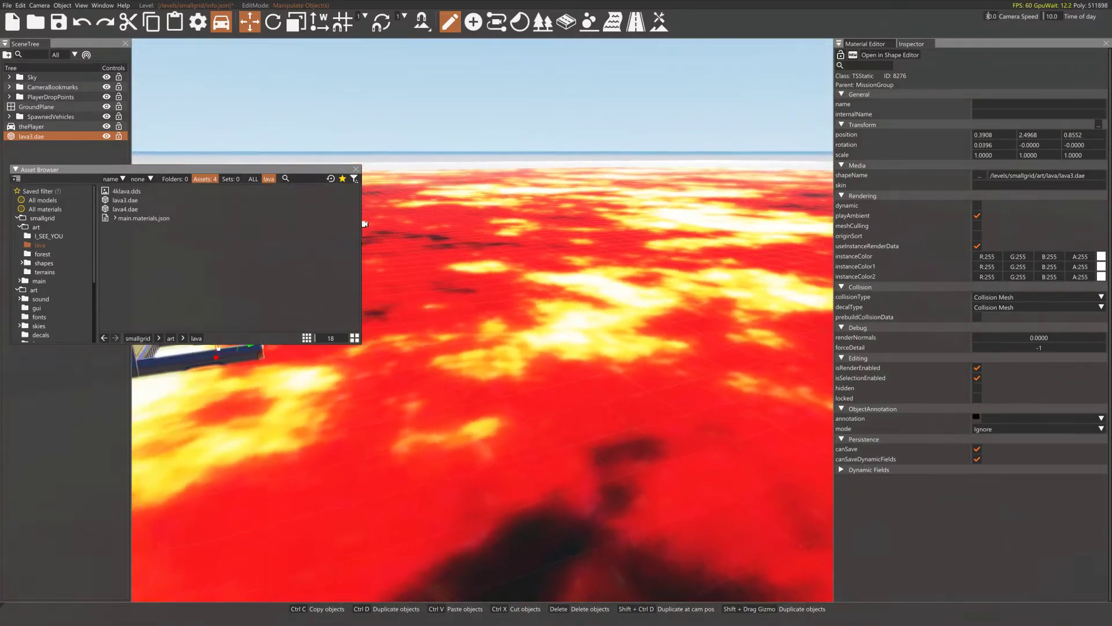